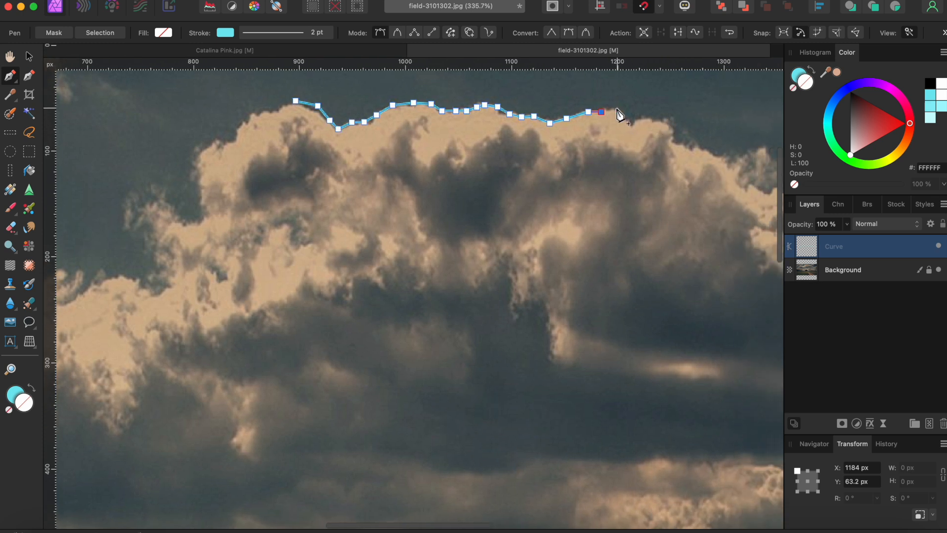
Step: Finish the jagged open pen curve along the large cloud's upper edge, extending it to about 351 px wide
left_click(628, 121)
left_click(636, 123)
left_click(648, 118)
left_click(661, 121)
left_click(668, 127)
key("Escape")
scroll(598, 163, "down", 3)
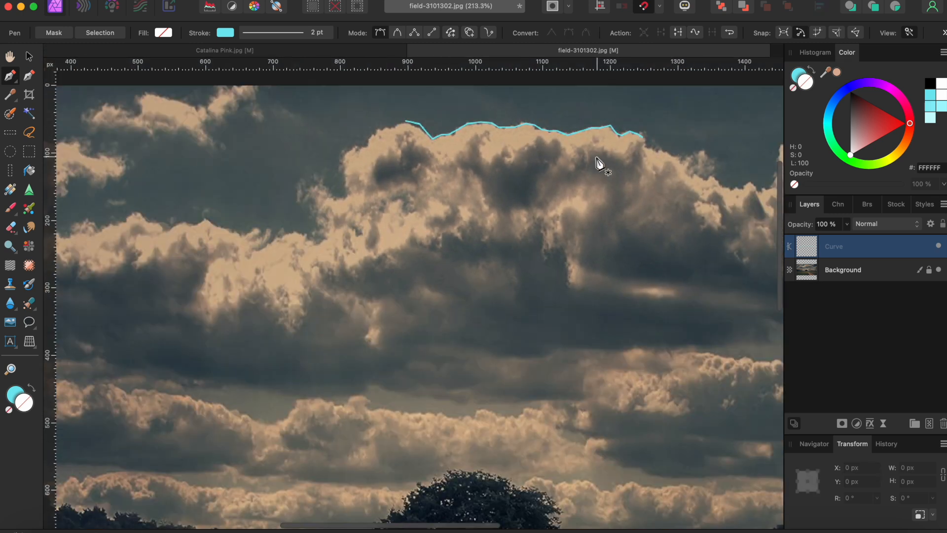
Step: Rotate the jagged curve to about -89.7° and shorten it to about 248 px, with its lower end touching the tree's crown
left_click(30, 58)
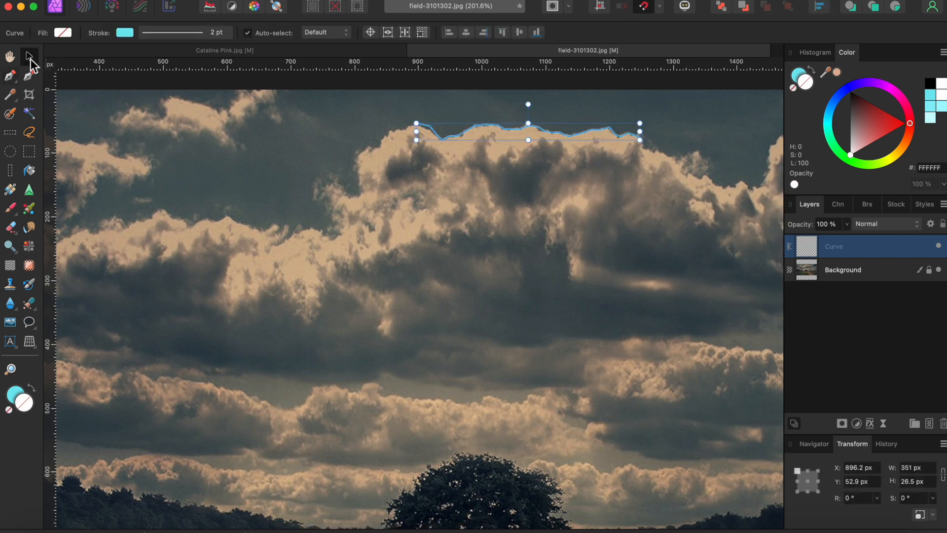
left_click_drag(595, 134, 543, 325)
left_click_drag(481, 295, 566, 318)
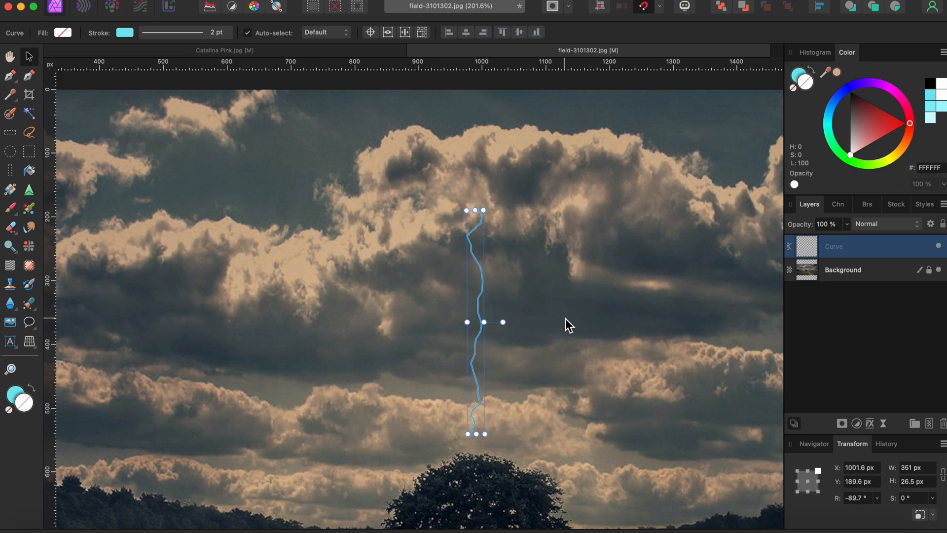
left_click_drag(478, 215, 476, 299)
left_click_drag(479, 437, 480, 458)
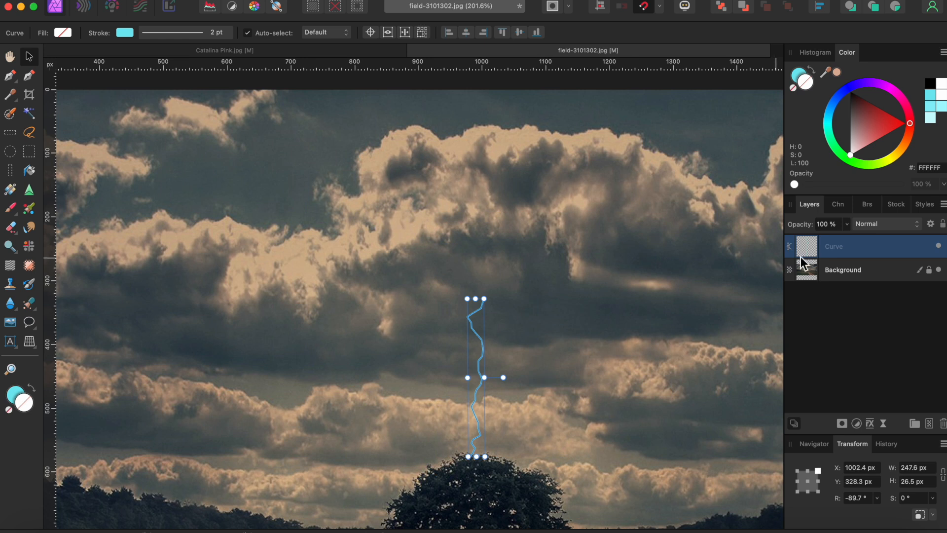
Step: Duplicate the curve and set the copy's stroke colour to near-white FAFAFA
right_click(837, 250)
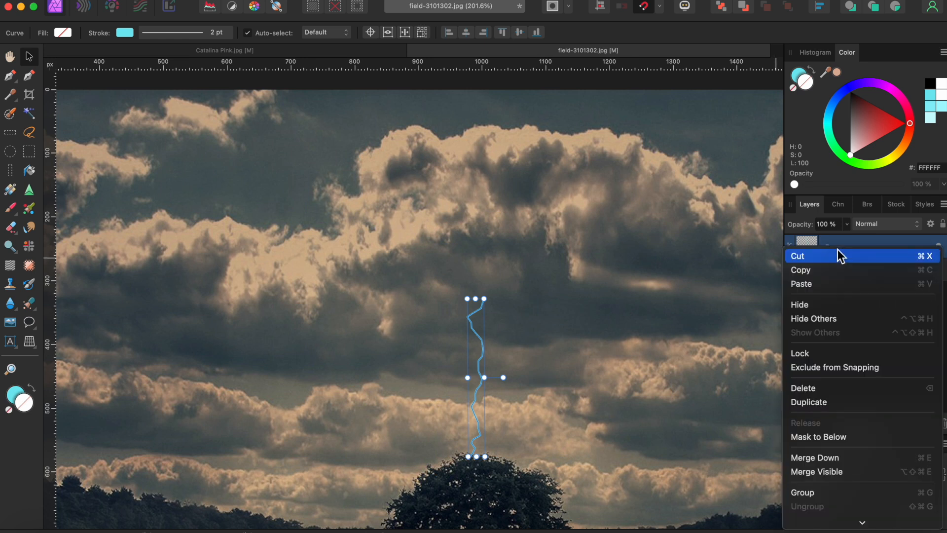
left_click(809, 403)
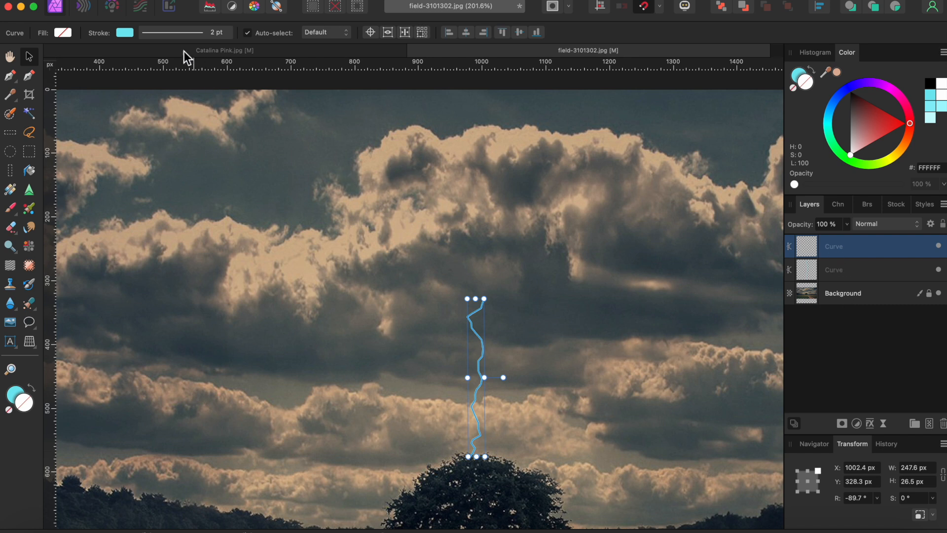
left_click(126, 33)
left_click_drag(192, 114, 223, 98)
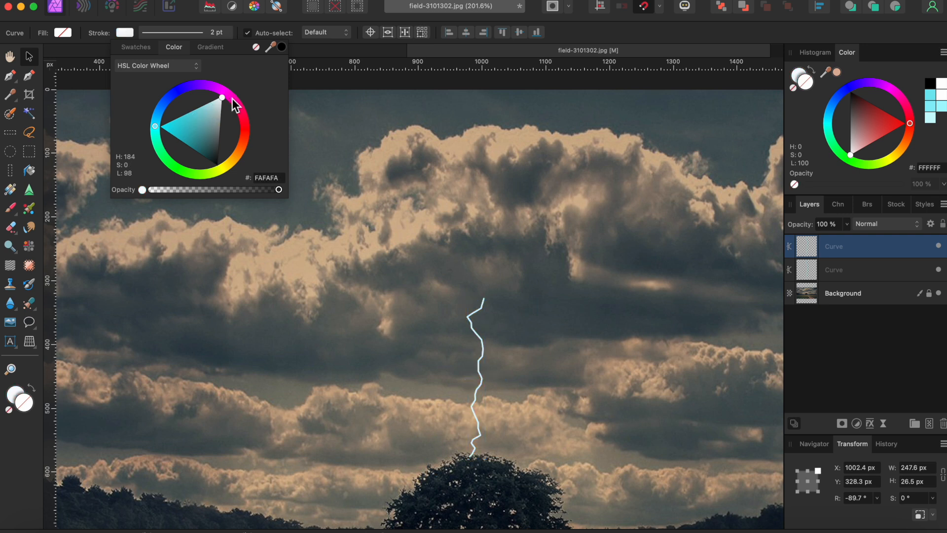
Step: Add a live Gaussian Blur with a 3.9 px radius to the lower turquoise curve as a glow
left_click(830, 271)
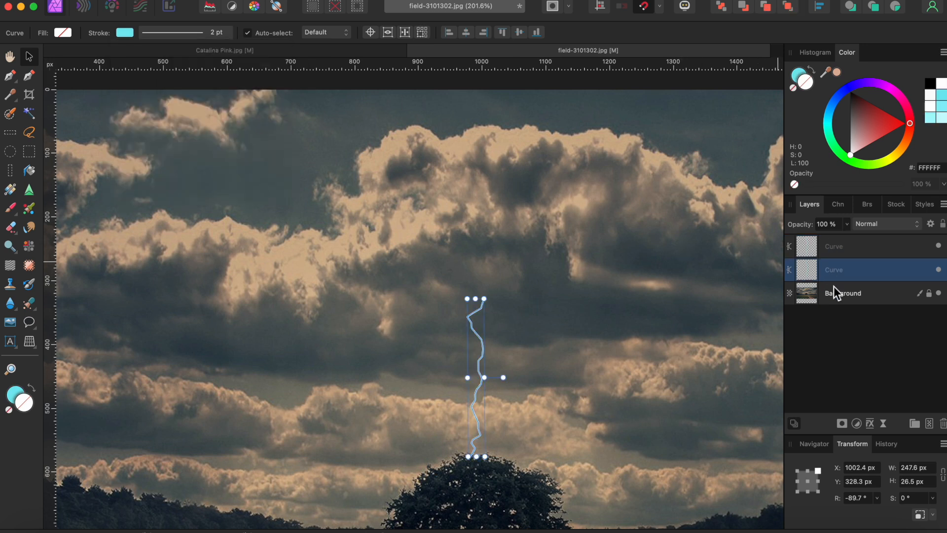
left_click(884, 424)
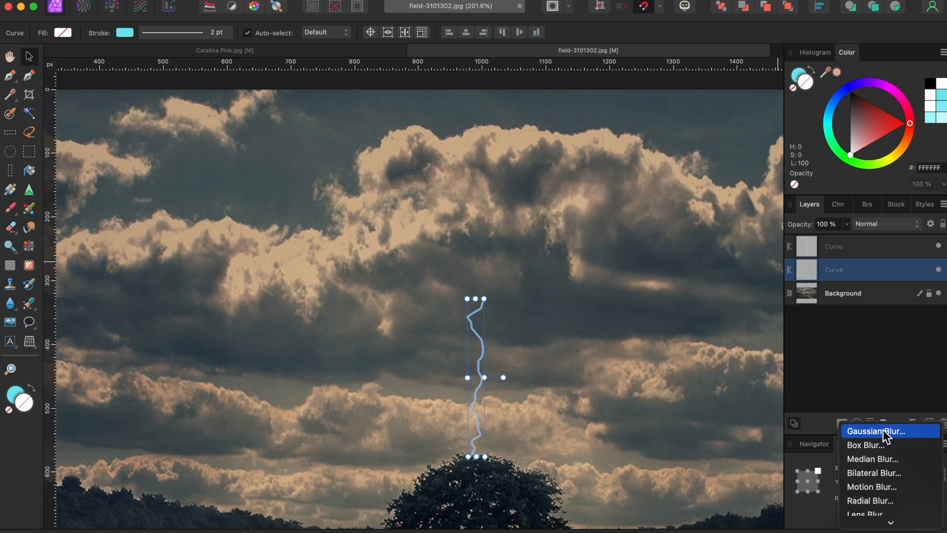
left_click(880, 433)
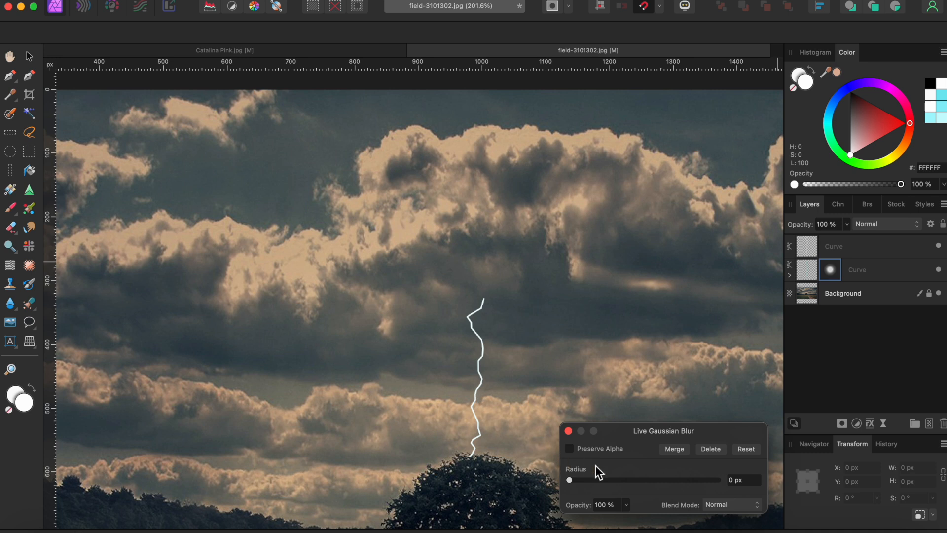
left_click(622, 480)
scroll(469, 375, "up", 5)
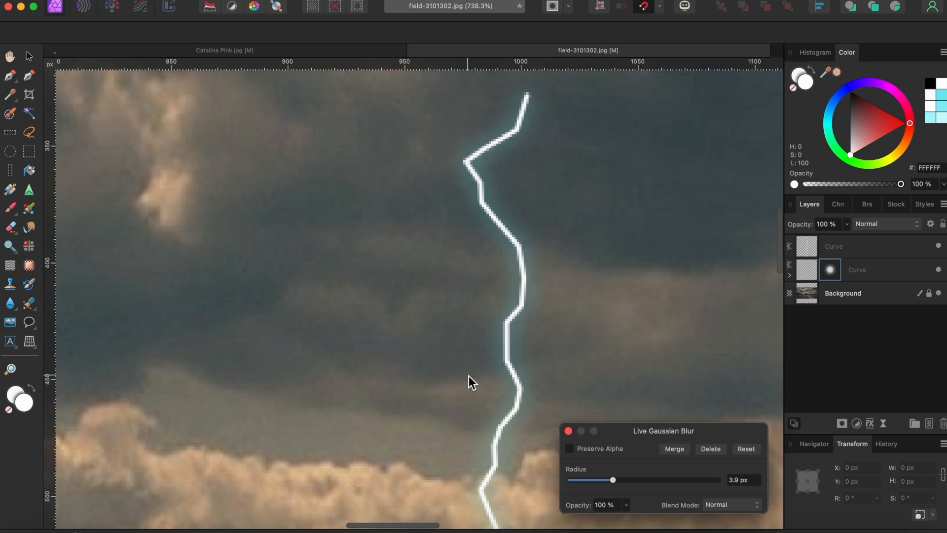
scroll(469, 375, "down", 6)
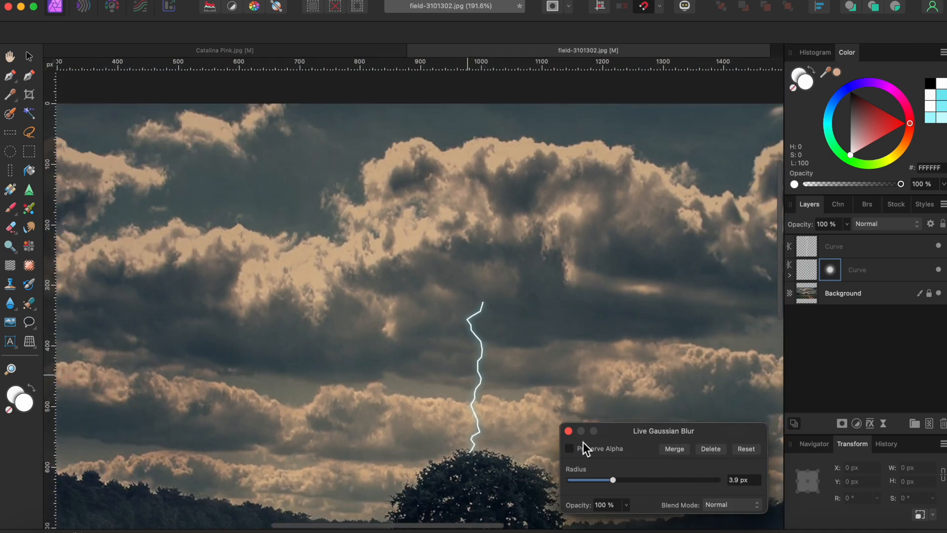
left_click(569, 430)
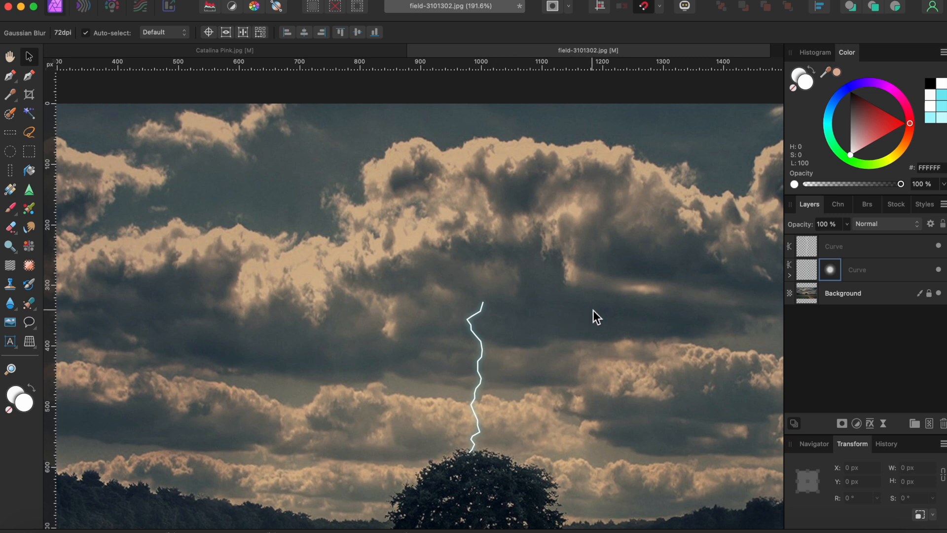
Step: Group the white curve with its blurred glow curve and rasterise the group into one pixel layer
left_click(840, 247)
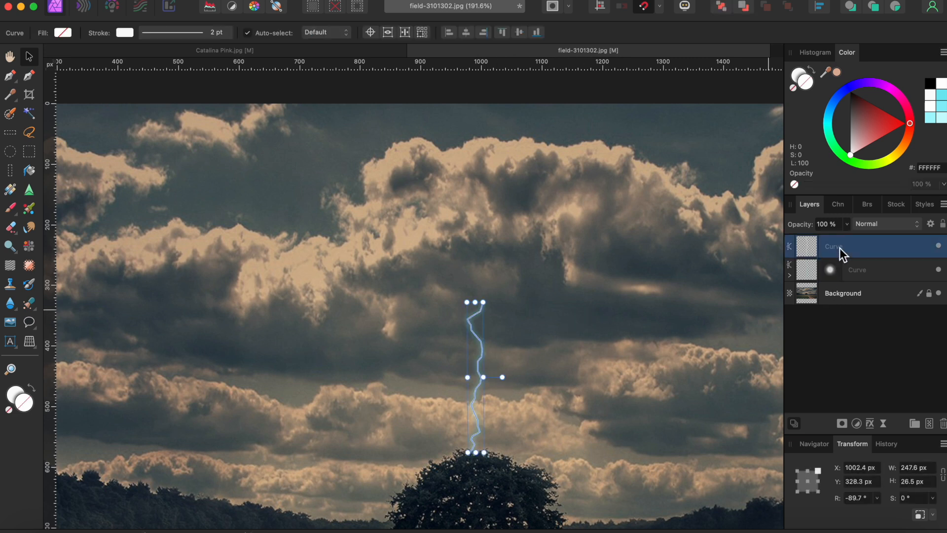
left_click(846, 269, "shift")
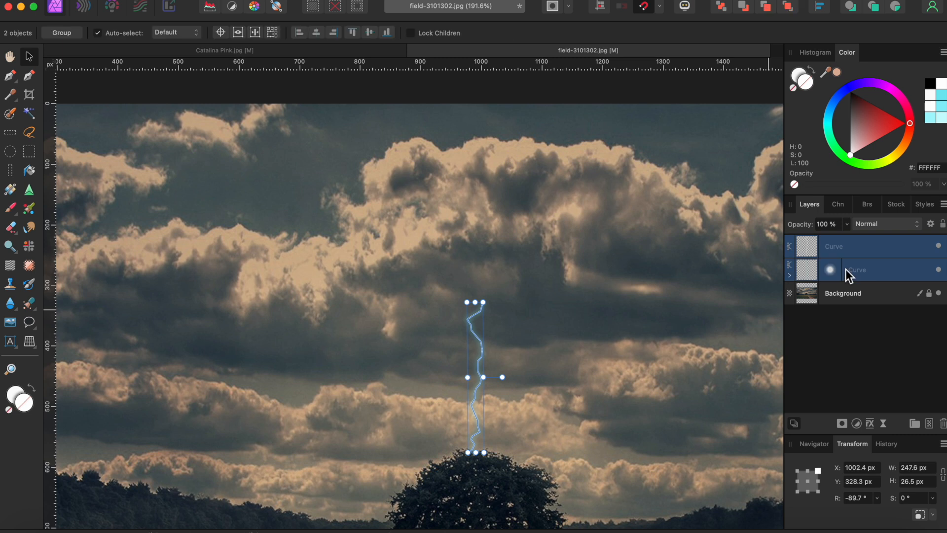
right_click(846, 269)
left_click(817, 463)
right_click(846, 246)
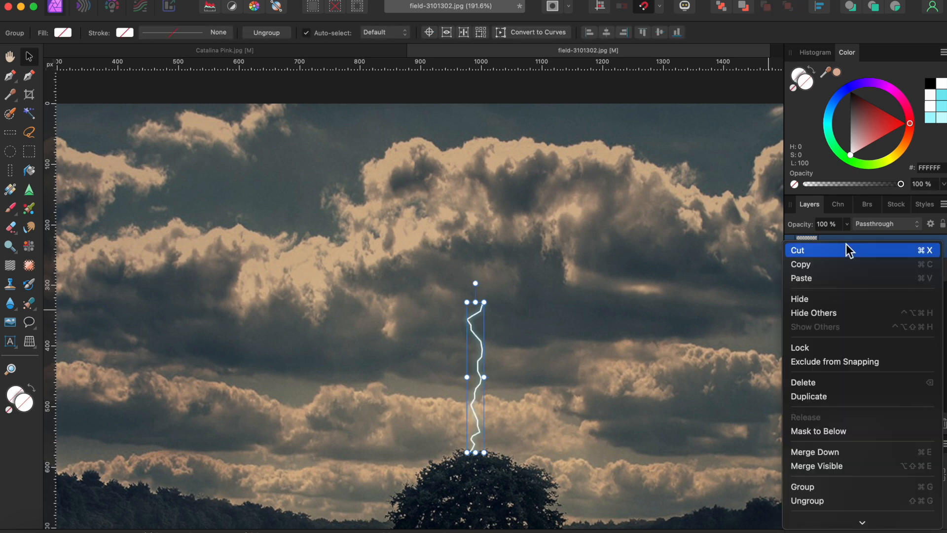
scroll(811, 420, "down", 4)
left_click(810, 421)
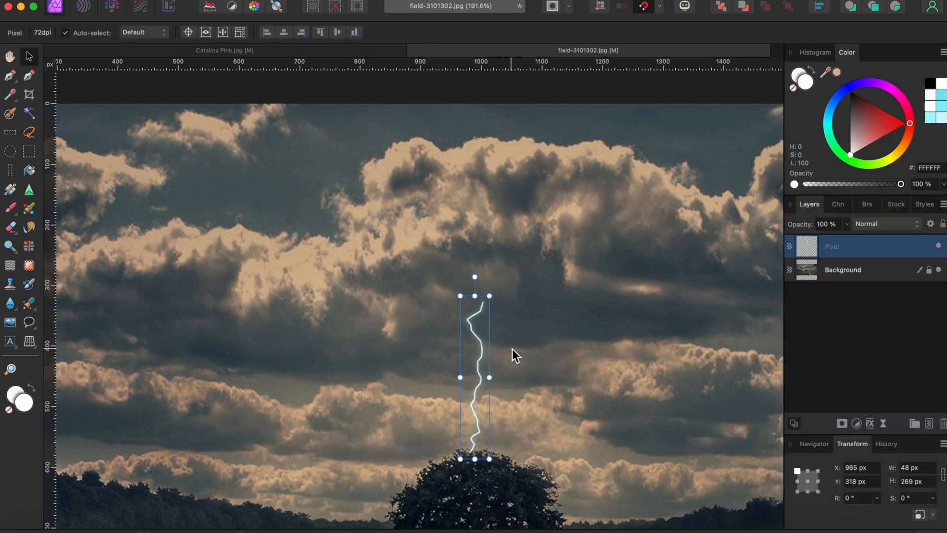
Step: Duplicate the lightning bolt layer and flip the copy horizontally
right_click(843, 248)
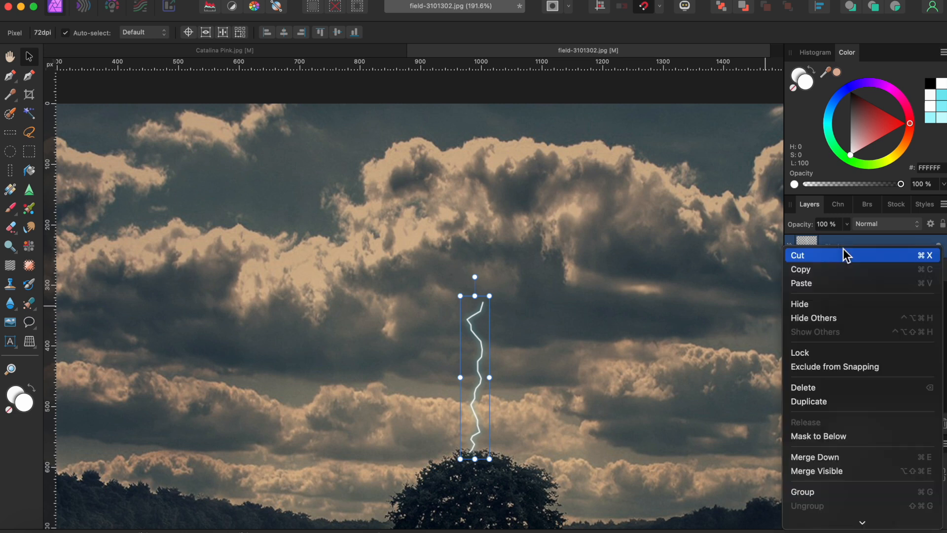
left_click(815, 403)
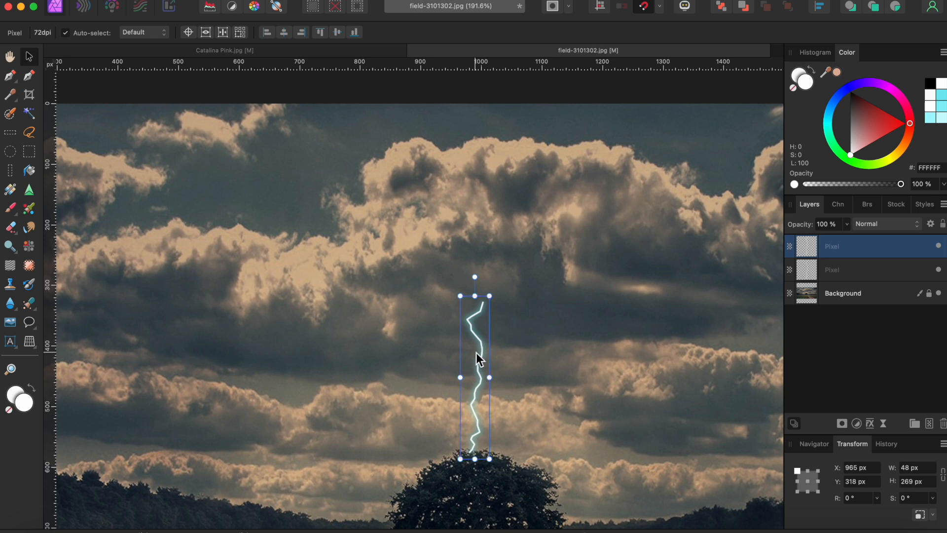
right_click(481, 362)
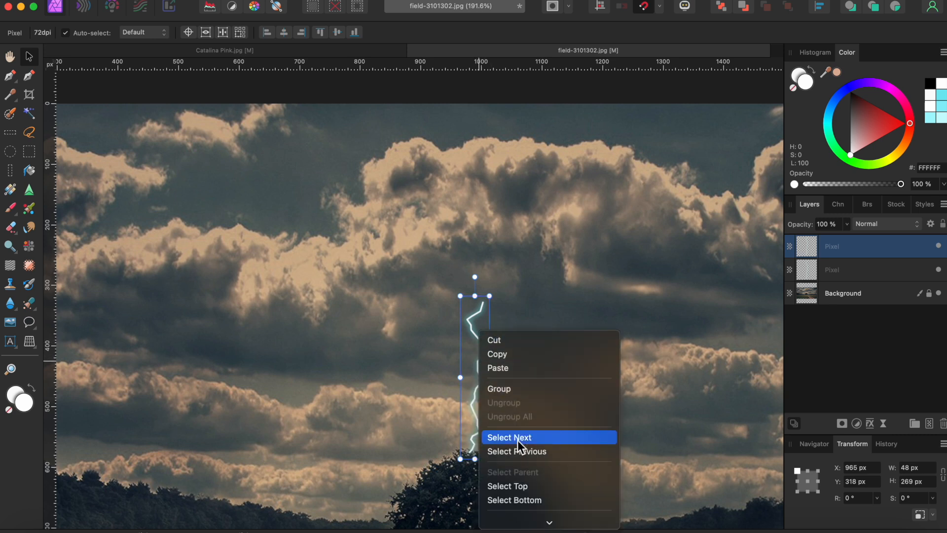
scroll(517, 440, "down", 5)
mouse_move(528, 426)
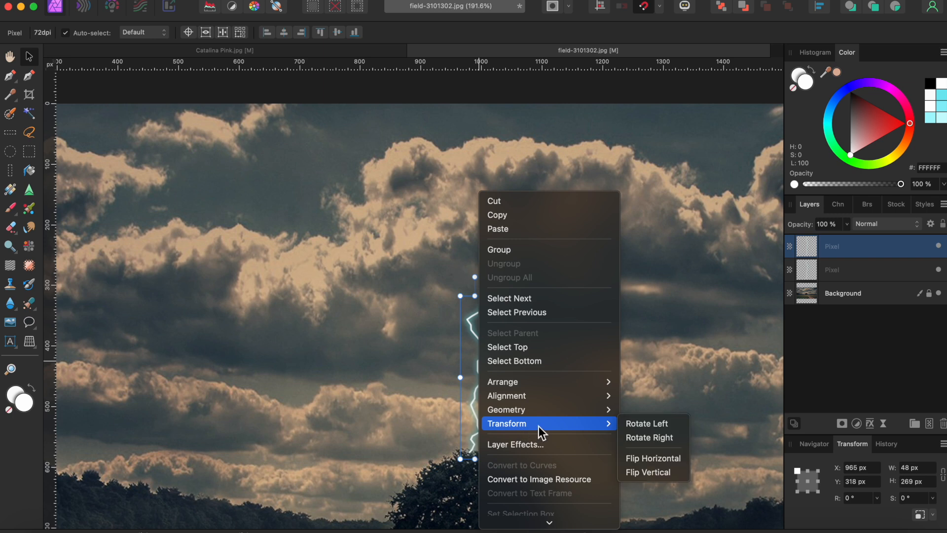
left_click(645, 458)
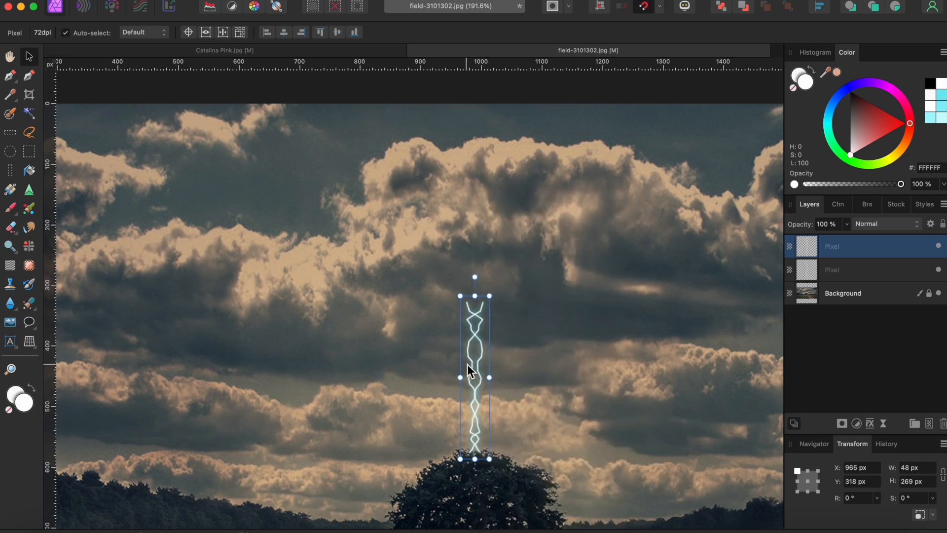
Step: Rotate the flipped bolt to about 7.9°, shrink it to about 37 × 206 px and join it to the main bolt's top
left_click_drag(474, 367, 502, 366)
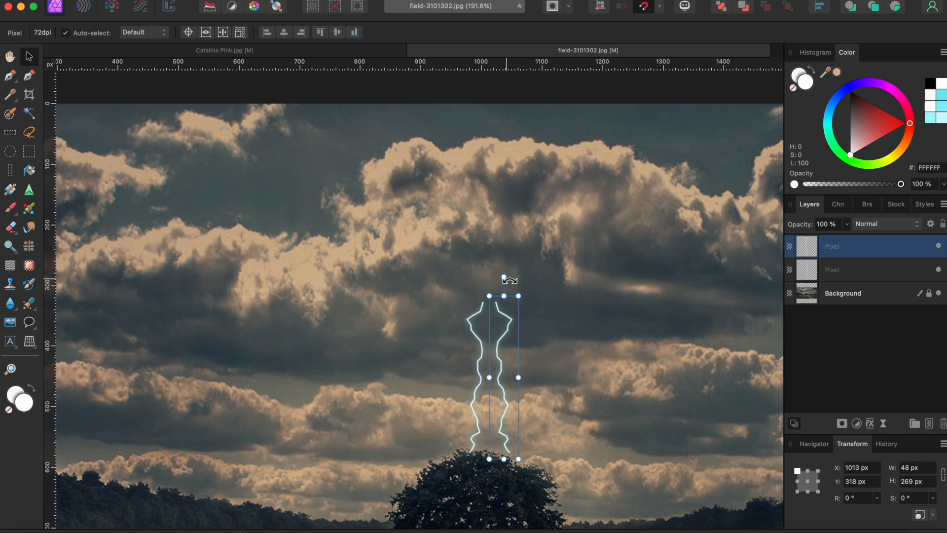
left_click_drag(504, 279, 490, 278)
left_click_drag(531, 457, 518, 420)
left_click_drag(497, 362, 488, 327)
scroll(489, 328, "up", 5)
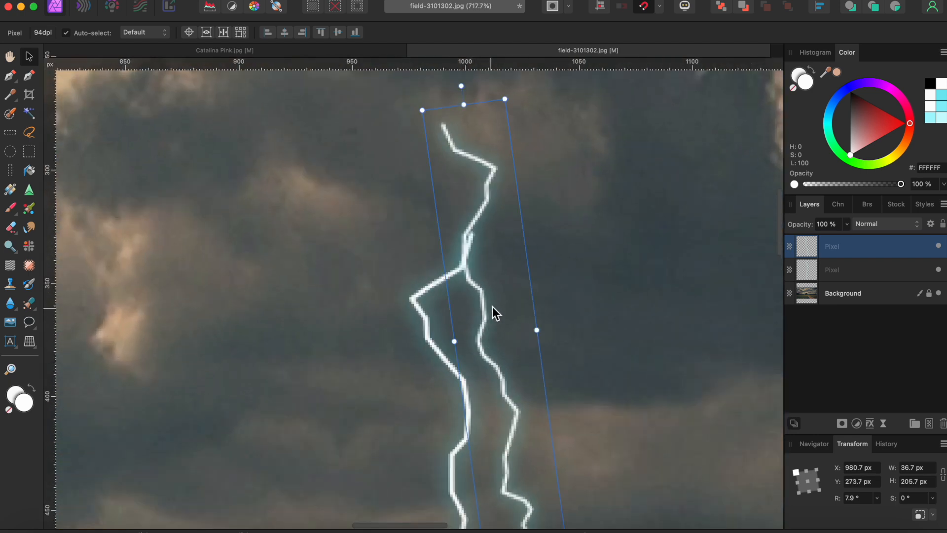
left_click_drag(488, 293, 493, 294)
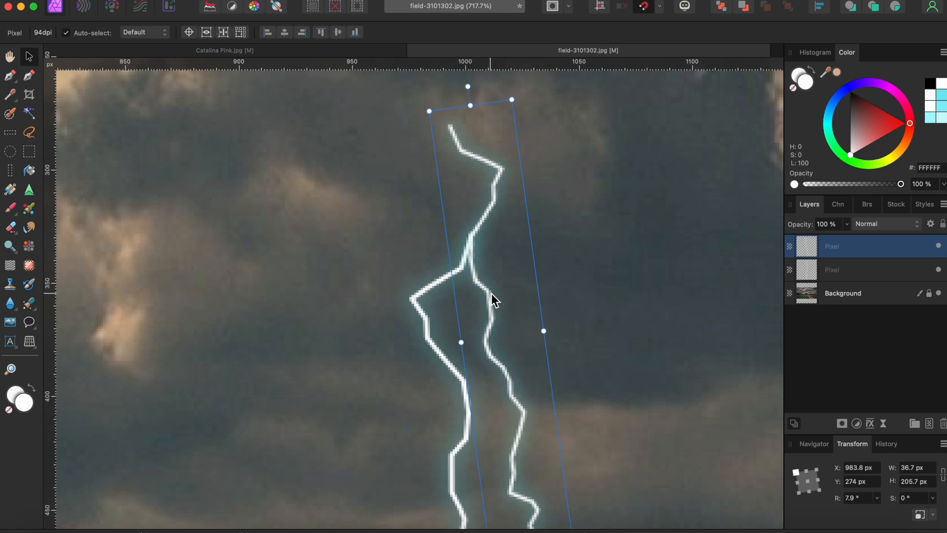
scroll(492, 296, "down", 1)
scroll(491, 294, "down", 2)
scroll(502, 329, "down", 2)
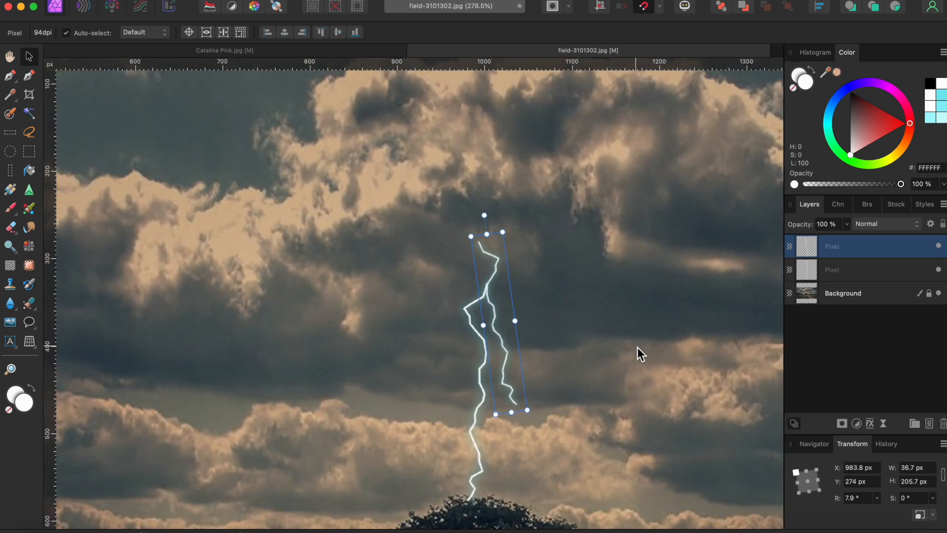
Step: Duplicate the branch, shrink it to about 15 × 86 px and attach it to the lower end of the large right-hand branch
key("h")
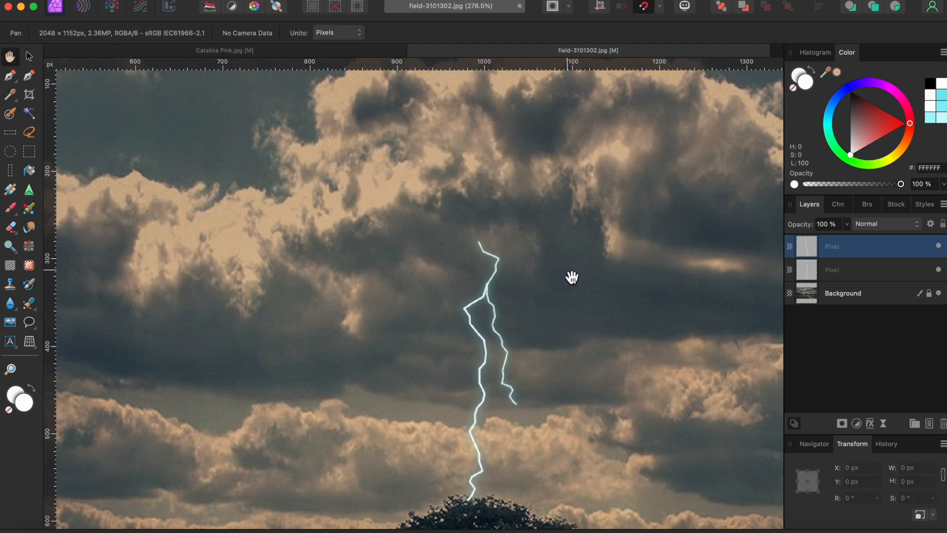
left_click(30, 56)
key("super+j")
left_click_drag(498, 331, 533, 386)
left_click_drag(515, 302, 523, 443)
scroll(523, 443, "up", 5)
Step: Paste a copy of the small branch and rotate it to about 25.2°, making a two-pronged fork at the same end point
right_click(525, 380)
left_click(542, 400)
right_click(525, 374)
left_click(542, 410)
left_click_drag(523, 419, 544, 430)
left_click_drag(541, 335, 513, 341)
scroll(532, 336, "down", 3)
left_click_drag(561, 451, 576, 448)
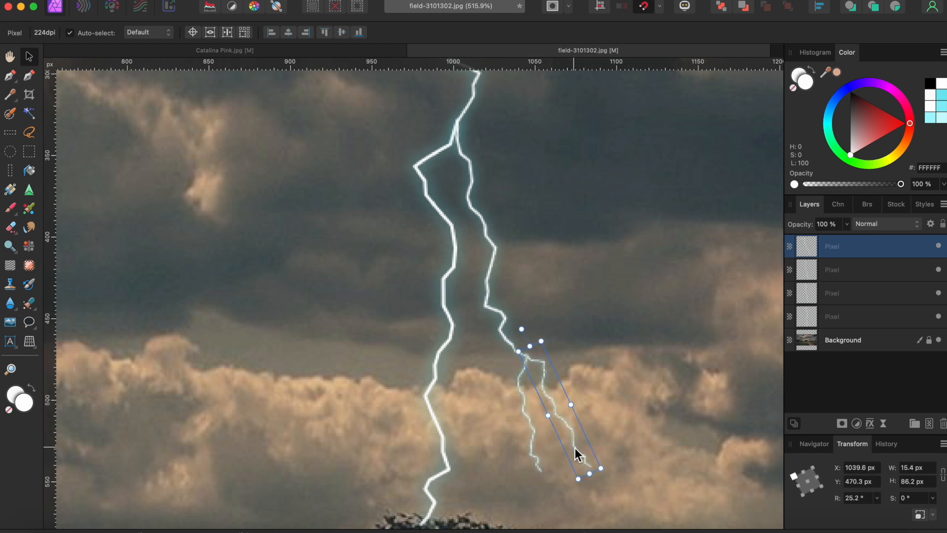
Step: Paste a copy of both small branches and shrink the pair near the tip of the fork's right prong
left_click(529, 444, "shift")
right_click(565, 423)
right_click(579, 444)
left_click(594, 483)
scroll(494, 274, "down", 5)
left_click_drag(534, 362, 579, 431)
left_click_drag(602, 463, 587, 438)
Step: Adjust the two tiny branches individually so they join the tip of the fork's right prong
left_click(543, 355)
scroll(457, 294, "down", 1)
right_click(549, 397)
left_click(536, 398)
scroll(535, 398, "up", 6)
left_click_drag(601, 361, 606, 363)
left_click(573, 366)
left_click_drag(578, 297, 573, 297)
Step: Copy the two tiny branches and place a pasted pair at the tip of the fork's left prong
left_click(606, 385, "shift")
right_click(626, 424)
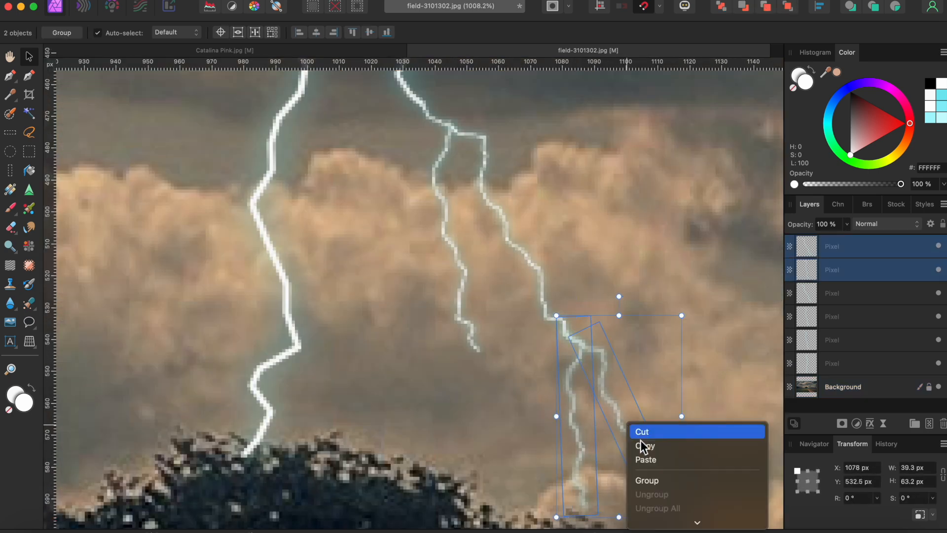
left_click(641, 444)
right_click(518, 366)
left_click(534, 403)
left_click_drag(602, 389, 510, 427)
Step: Paste another tiny branch pair, then enlarge, rotate and attach it to the lower part of the main bolt
scroll(510, 427, "down", 1)
right_click(471, 401)
left_click(487, 438)
left_click_drag(596, 410, 362, 283)
left_click_drag(408, 374, 461, 433)
left_click_drag(385, 192, 367, 193)
left_click_drag(317, 241, 325, 244)
scroll(410, 161, "down", 3)
Step: Paste a copy of the large right-hand branch and resize and rotate it into a branch left of the main bolt
left_click(373, 164)
right_click(373, 165)
left_click(389, 186)
right_click(374, 194)
left_click(388, 229)
scroll(316, 353, "down", 2)
left_click_drag(354, 213, 326, 225)
left_click_drag(320, 73, 339, 103)
left_click_drag(337, 357, 327, 281)
left_click_drag(321, 85, 334, 86)
Step: Copy the five small forks of the right branch, flip the pasted set horizontally and fit it to the left branch's end
left_click_drag(468, 199, 383, 379)
right_click(411, 317)
left_click(426, 337)
key("super+v")
left_click_drag(437, 289, 292, 292)
right_click(266, 293)
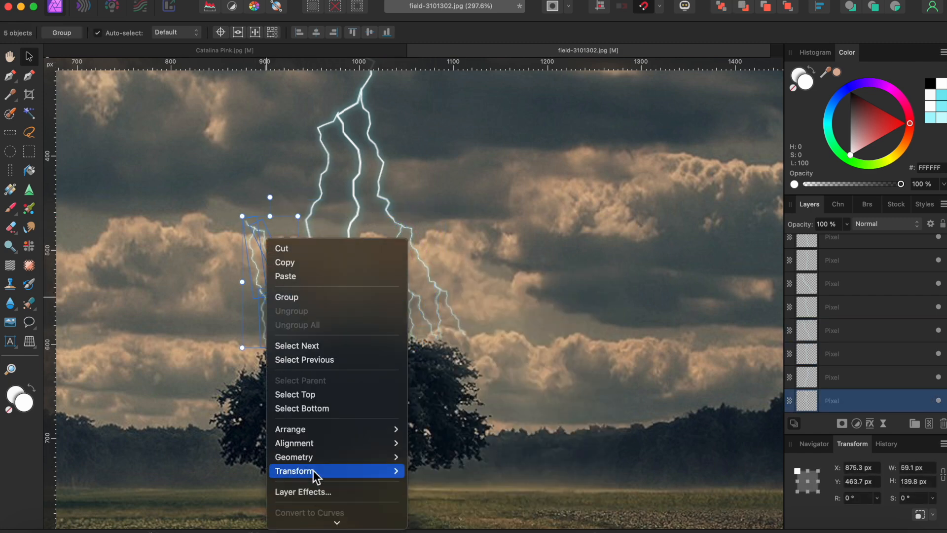
mouse_move(315, 472)
left_click(439, 472)
left_click_drag(238, 209, 256, 239)
left_click_drag(287, 276, 296, 304)
Step: Reposition the individual mirrored forks so they connect to the lower end of the left branch
scroll(264, 374, "up", 5)
left_click_drag(343, 376, 300, 204)
left_click(302, 196)
left_click(283, 205)
left_click(291, 258)
left_click_drag(270, 261, 318, 229)
scroll(322, 205, "down", 4)
left_click(353, 138)
left_click_drag(355, 136, 368, 132)
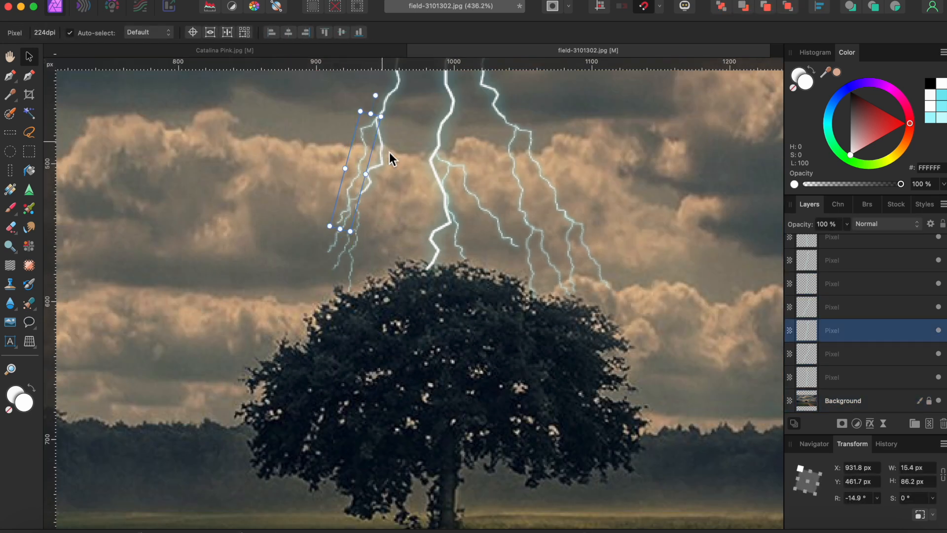
left_click(477, 324)
Step: Group the right branch's five forks, paste a copy and place it by the main bolt's upper bend, rotated about 6.2°
scroll(478, 324, "down", 5)
left_click_drag(524, 244, 453, 390)
right_click(482, 294)
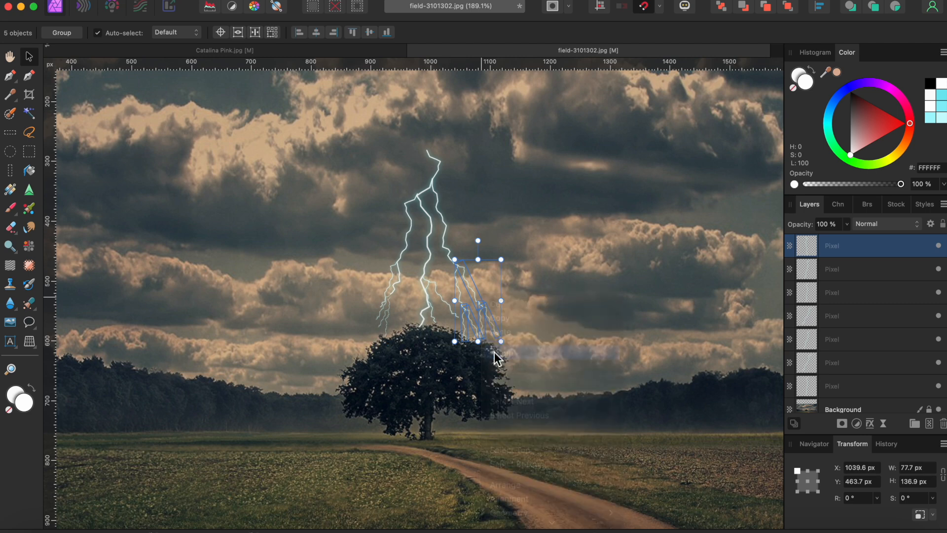
left_click(495, 353)
right_click(481, 320)
left_click(488, 343)
right_click(491, 323)
left_click(499, 362)
left_click_drag(486, 302, 478, 211)
left_click_drag(469, 149, 463, 150)
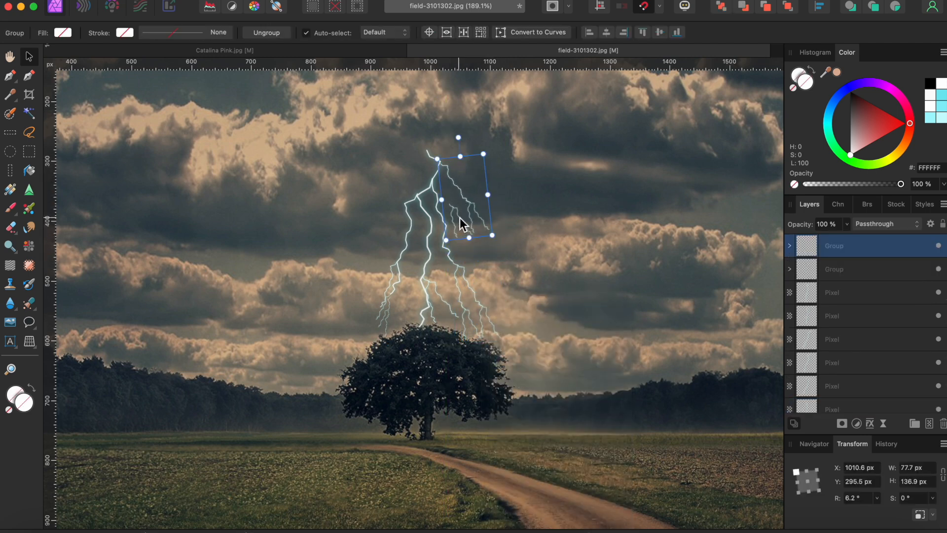
left_click(459, 213)
key("Delete")
key("super+z")
Step: Rearrange the individual forks of the copied upper group into one continuous branch descending right of the bolt
left_click(456, 211)
scroll(459, 209, "up", 7)
double_click(451, 220)
left_click_drag(451, 220, 517, 317)
left_click_drag(423, 253, 552, 335)
left_click_drag(547, 257, 599, 270)
left_click_drag(570, 307, 531, 310)
left_click(587, 305)
scroll(587, 304, "down", 5)
Step: Add a new pixel layer and clone cloud texture over the lightning's upper tips so they fade into the clouds
key("s")
left_click(929, 424)
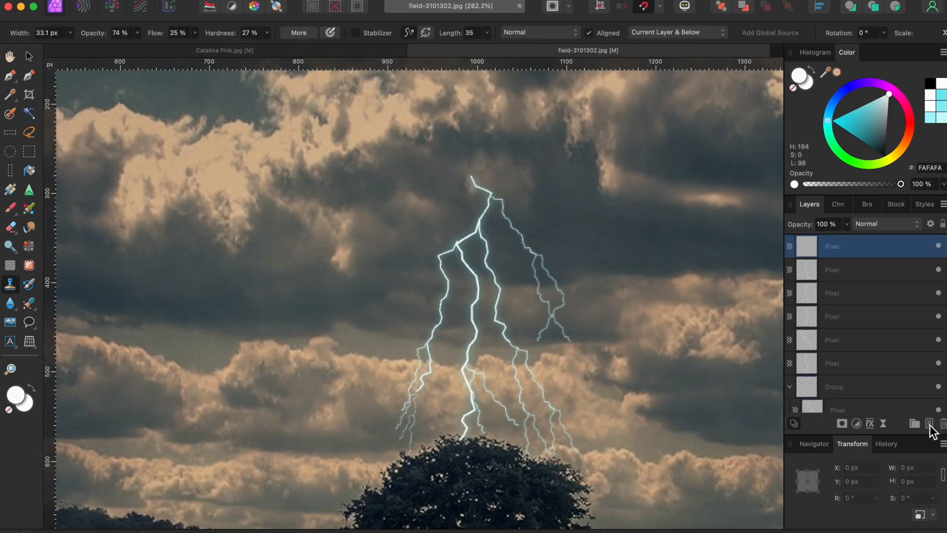
mouse_move(465, 186)
left_mouse_down()
mouse_move(505, 212)
mouse_move(496, 196)
mouse_move(482, 207)
mouse_move(489, 188)
mouse_move(518, 192)
mouse_move(512, 205)
mouse_move(495, 186)
left_mouse_up()
left_click(526, 182, "alt")
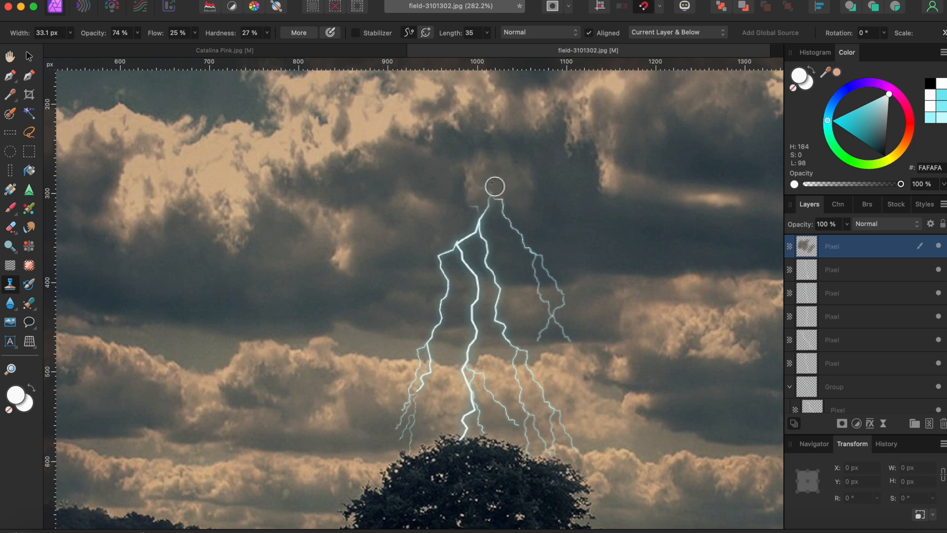
mouse_move(515, 220)
left_mouse_down()
mouse_move(502, 202)
mouse_move(519, 184)
mouse_move(491, 200)
mouse_move(482, 232)
left_mouse_up()
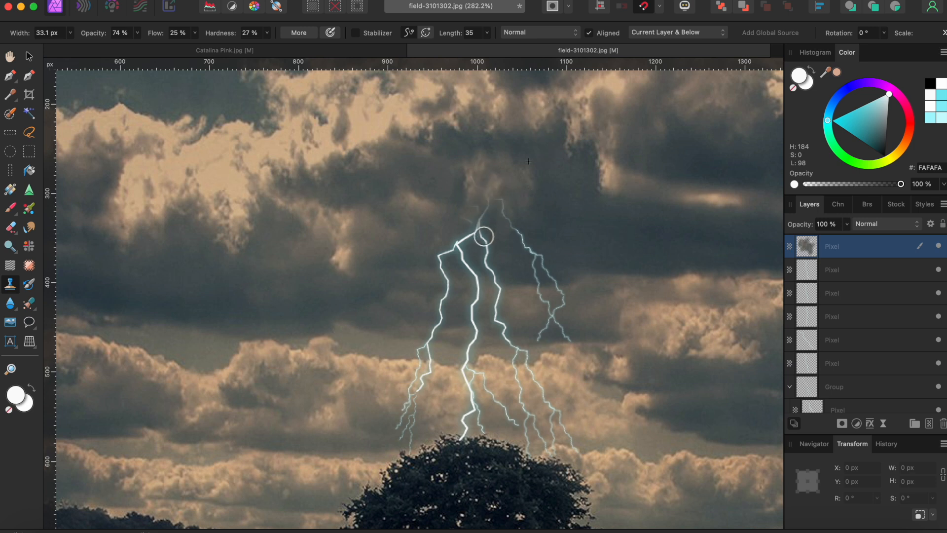
left_click_drag(500, 193, 485, 226)
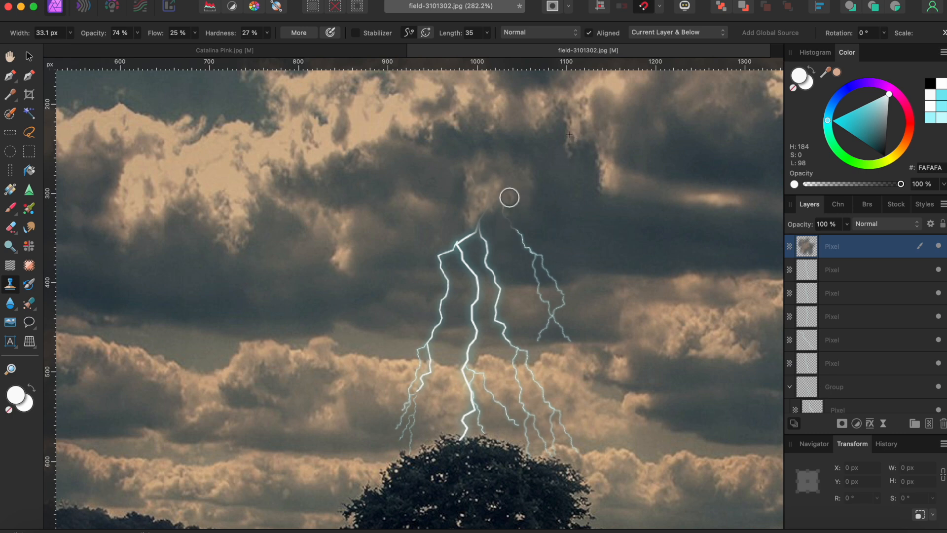
Step: Fit the whole image in view to check the finished lightning and select the background photo layer
key("super+0")
left_click(30, 56)
left_click(203, 219)
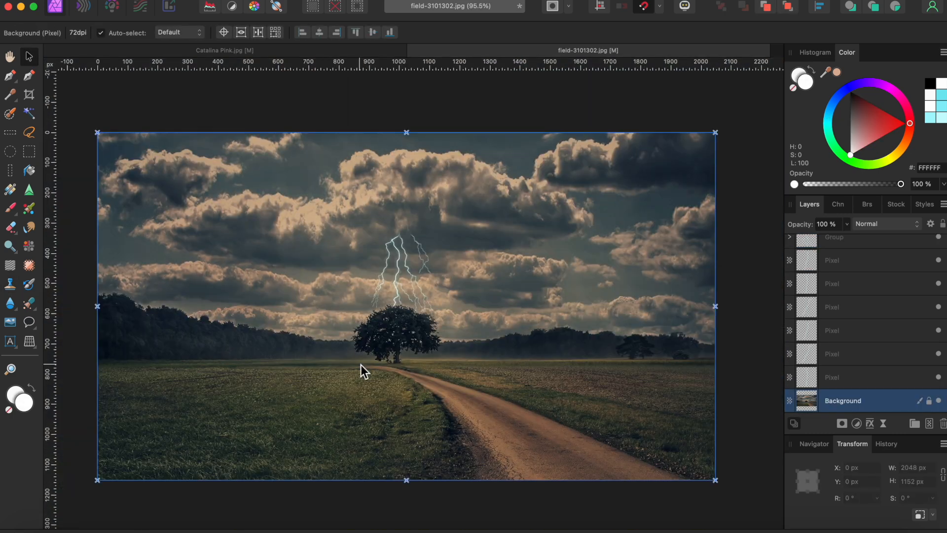
scroll(360, 365, "left", 1)
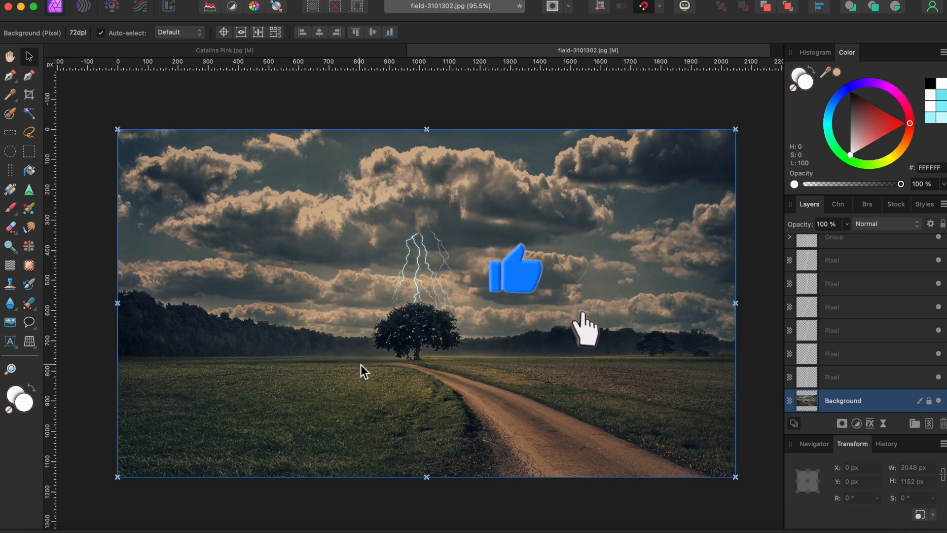
key("super+shift+5")
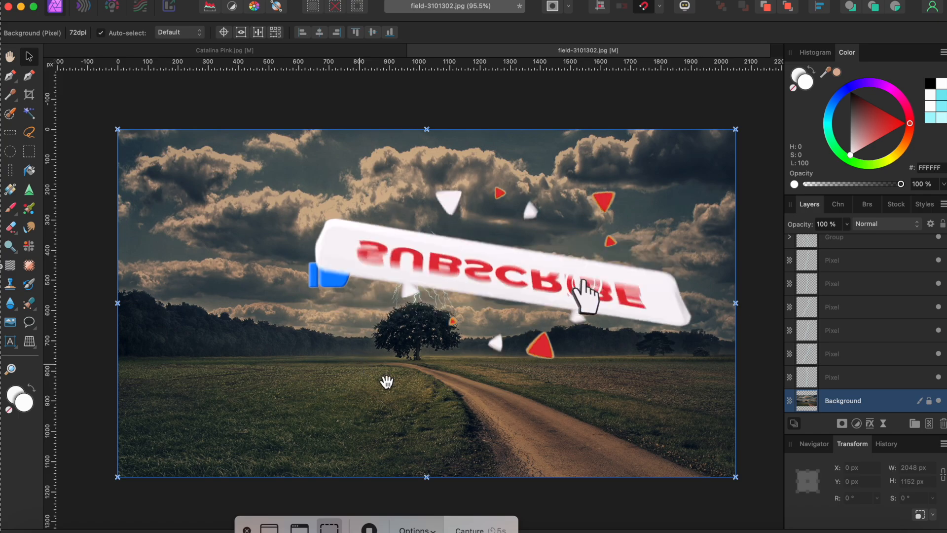